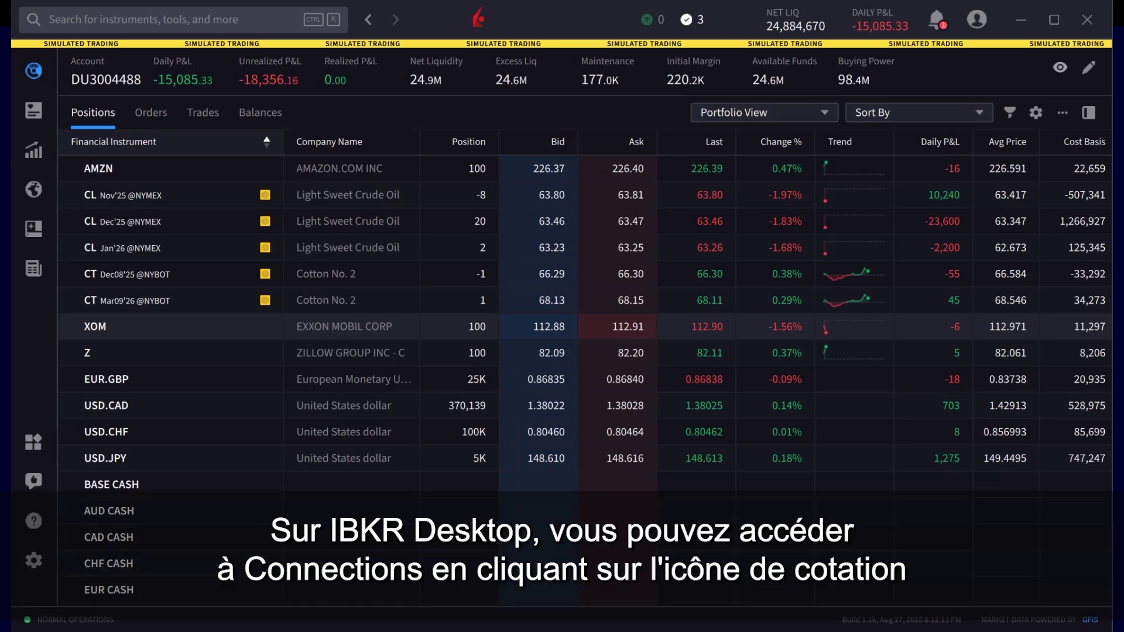
Step: Open the Connections page for the current instrument and look through its related companies, related products and strategies
left_click(47, 155)
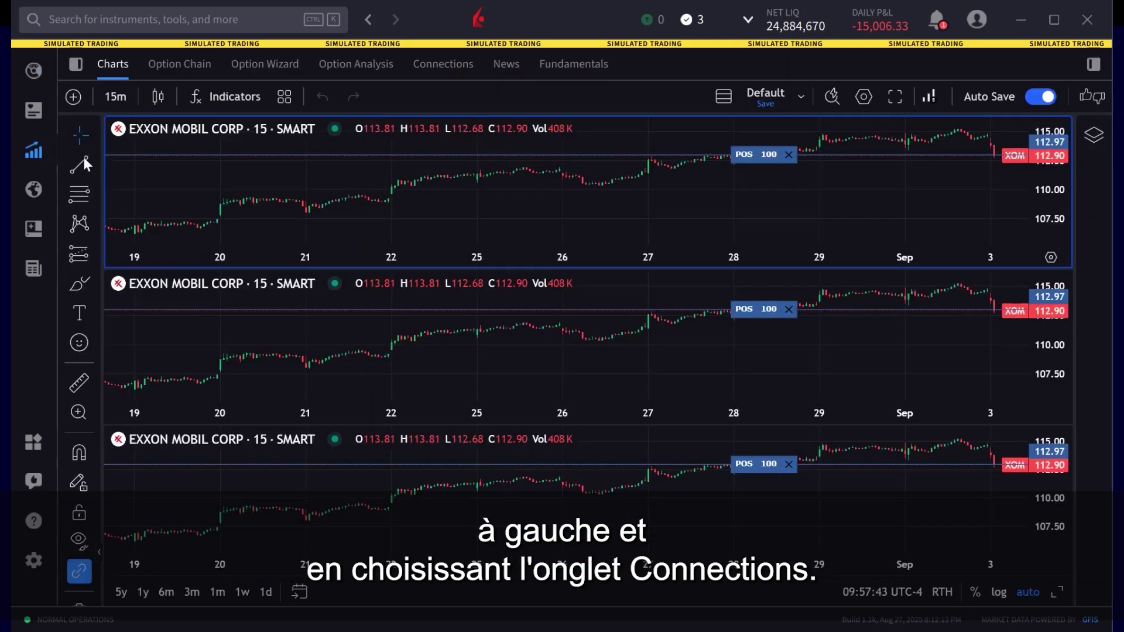
left_click(460, 64)
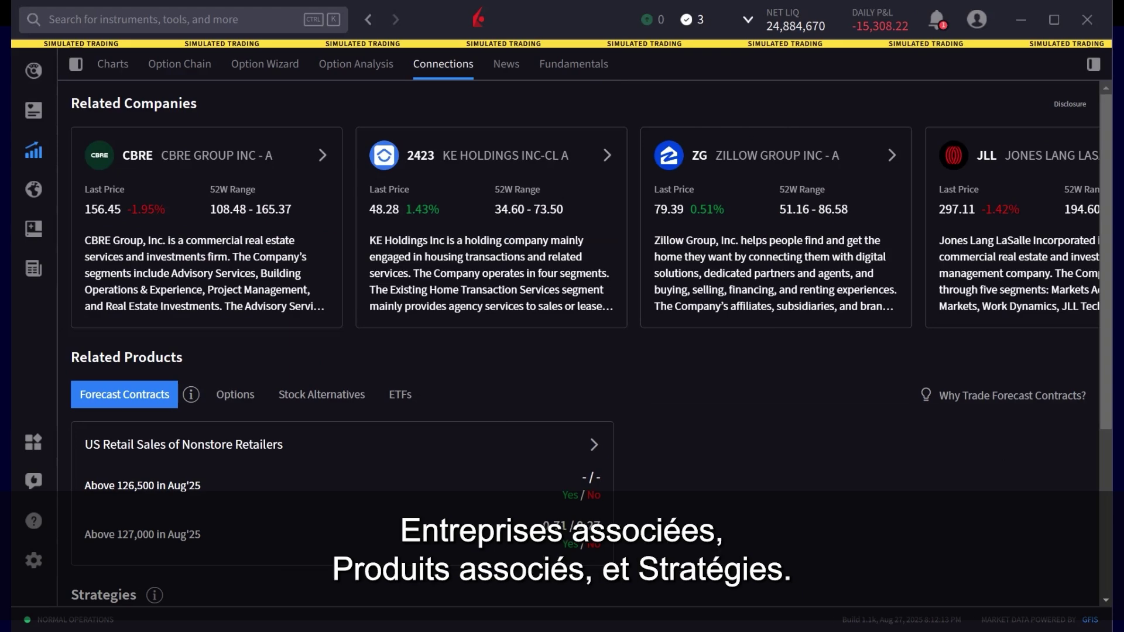
scroll(585, 351, "down", 5)
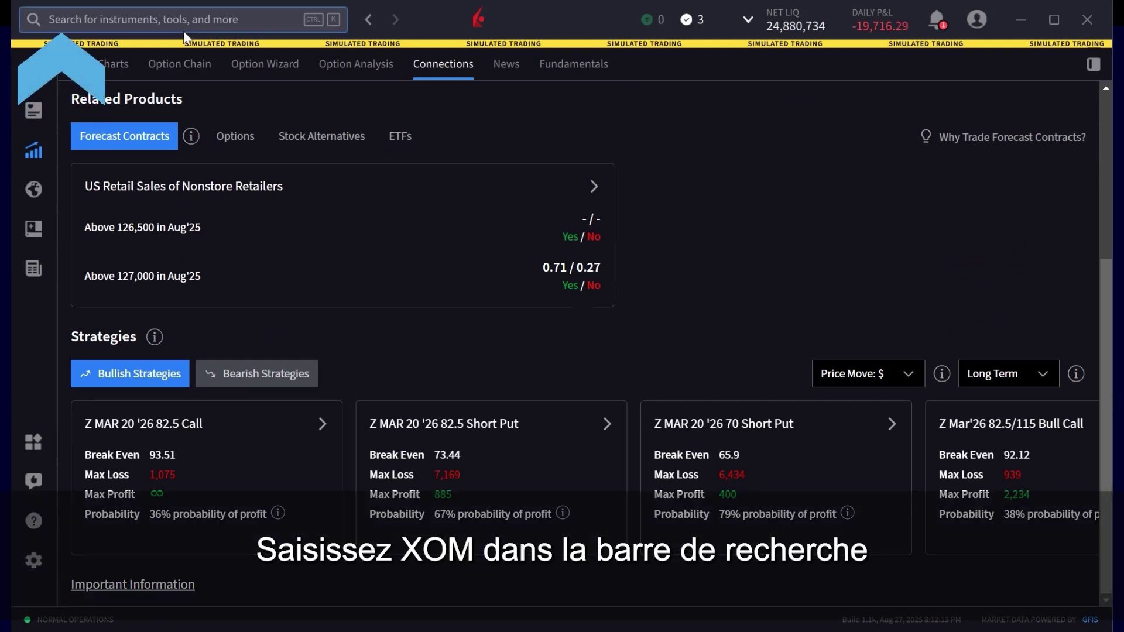
Step: Search for xom, choose the NYSE-listed Exxon Mobil Corp stock and show its Connections page
left_click(140, 20)
type("xom")
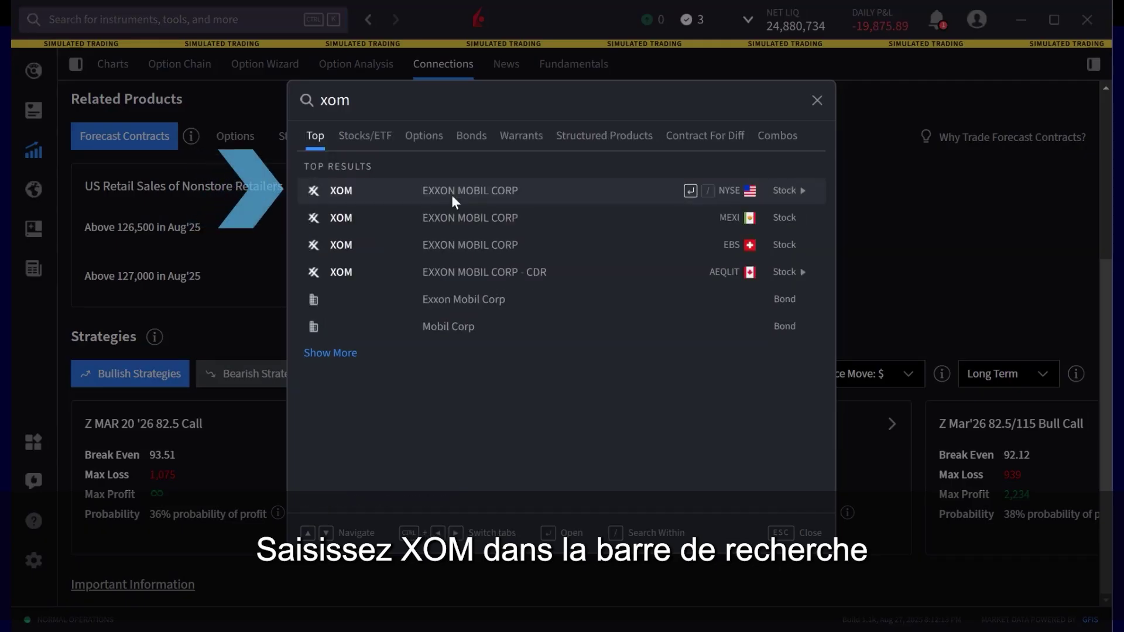
left_click(451, 195)
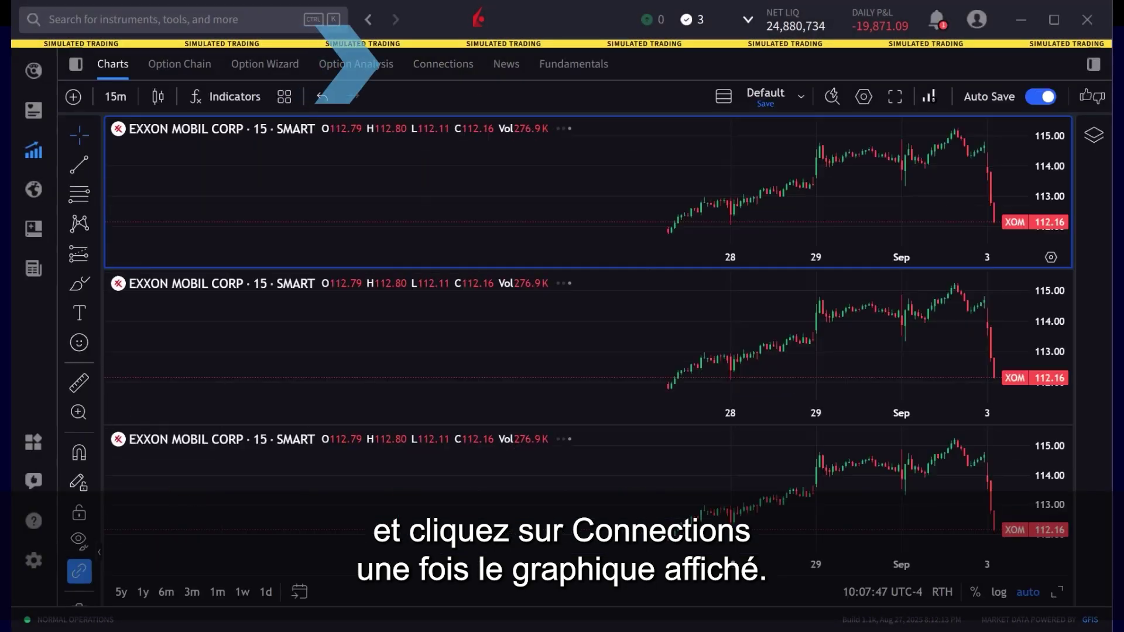
left_click(436, 62)
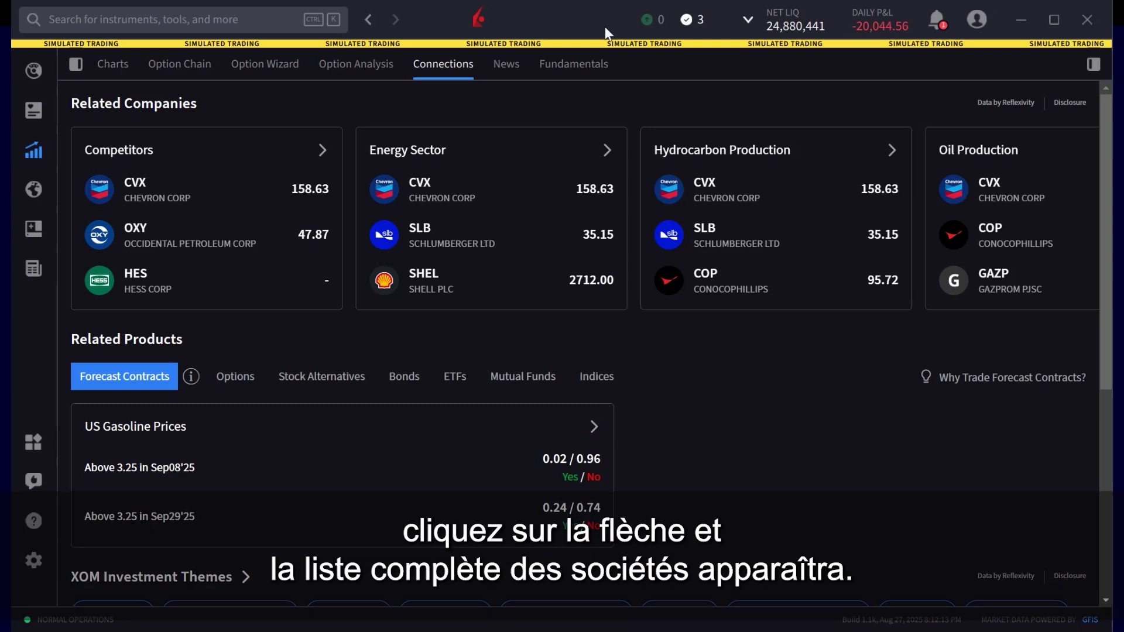
Step: Open the full Energy Sector company list, expand the SHEL entry to see its actions, and return to the Connections overview
left_click(605, 150)
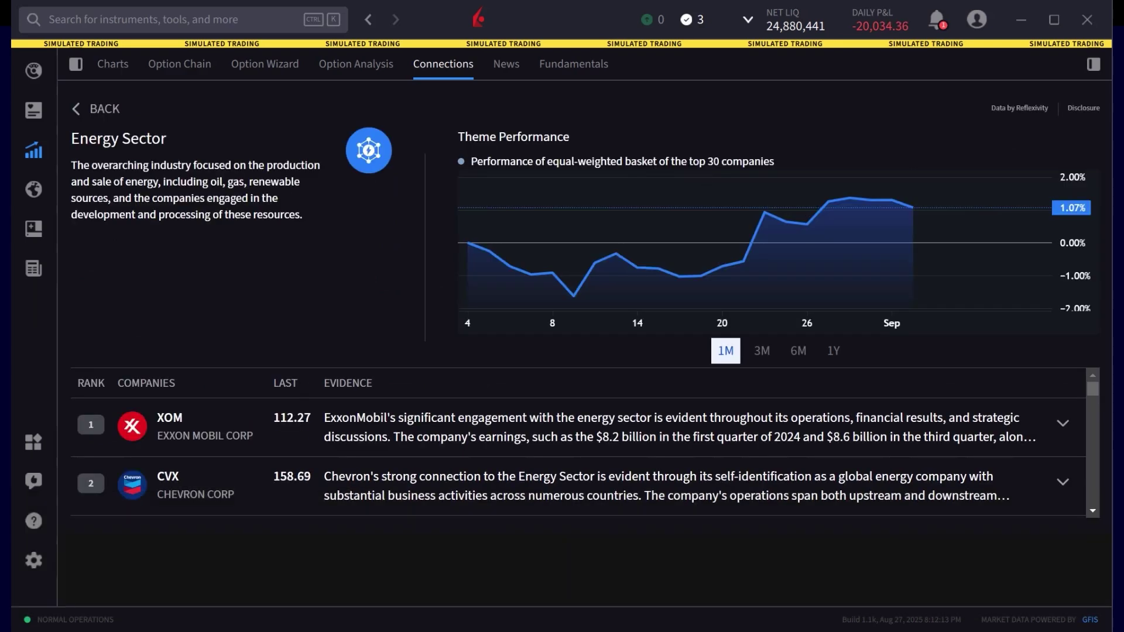
scroll(1099, 408, "down", 2)
scroll(1099, 408, "down", 1)
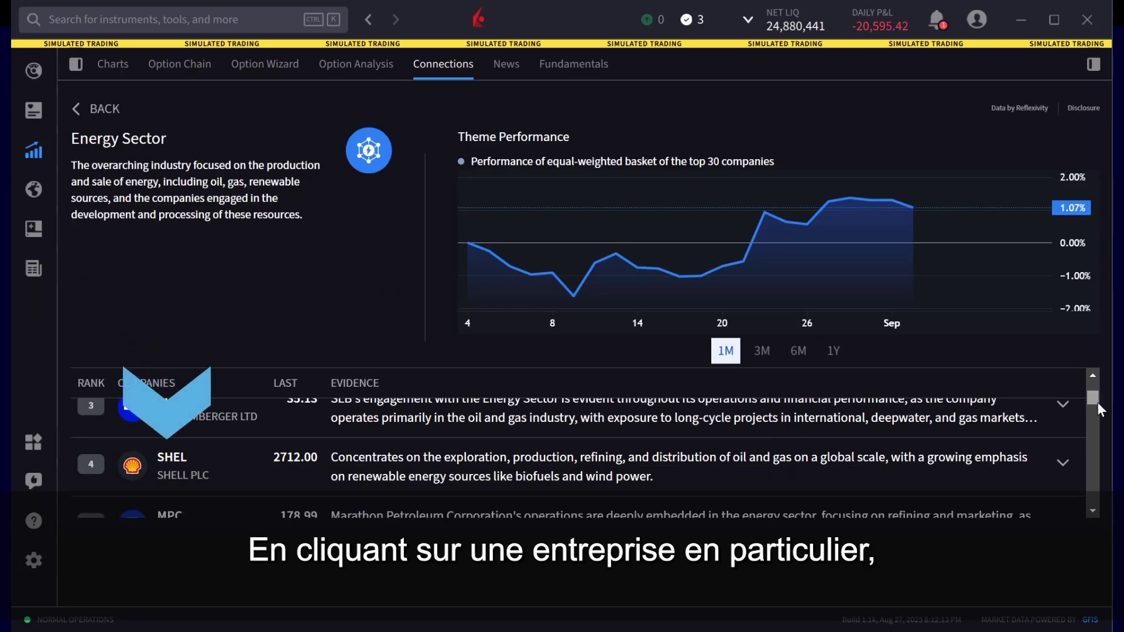
left_click(275, 457)
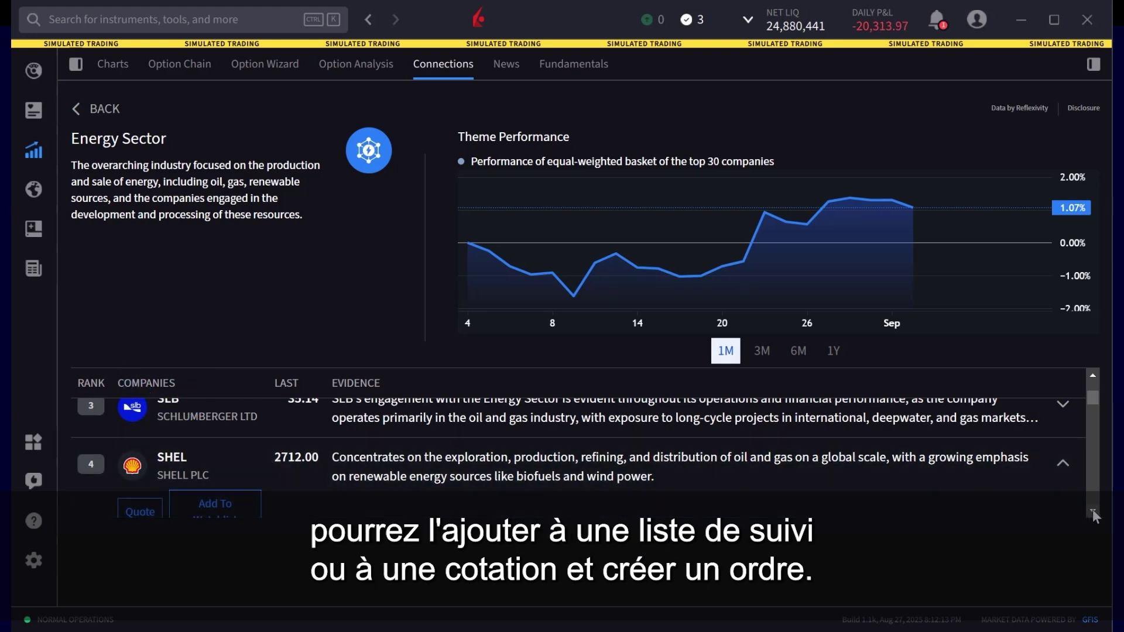
left_click(1092, 510)
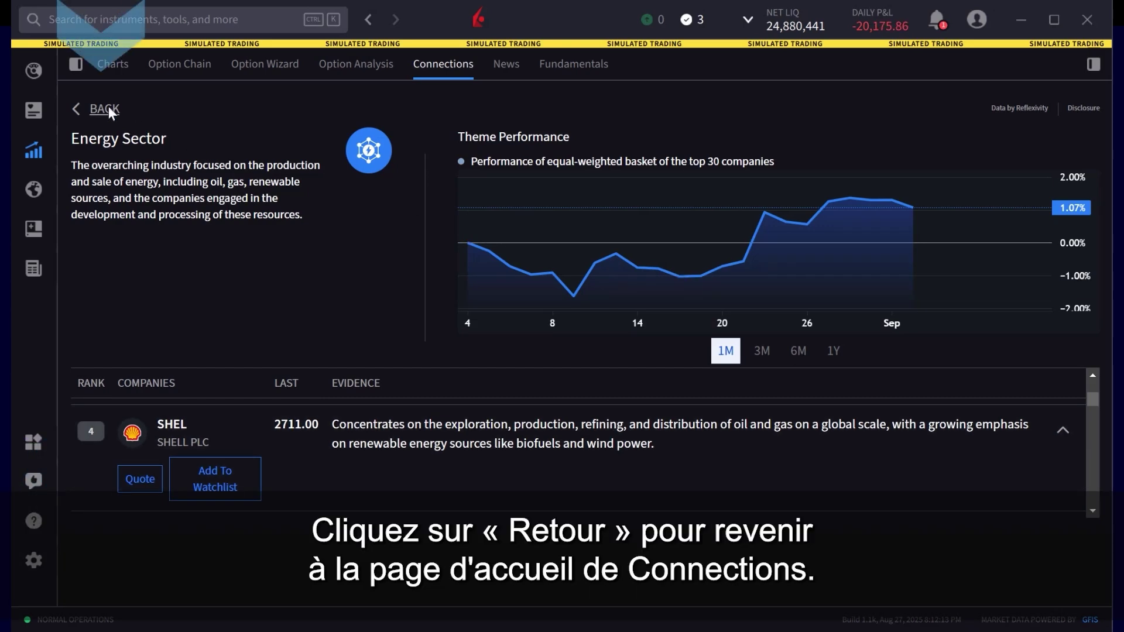
left_click(109, 108)
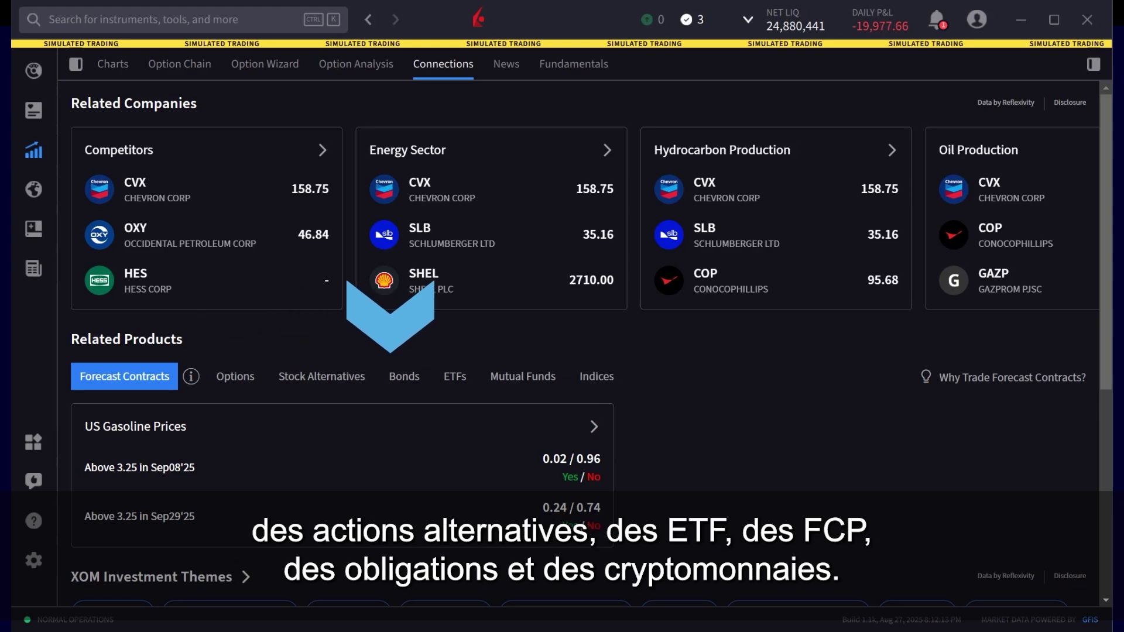
Step: From the related options, open the XOM SEP 12 '25 112 Put in the option chain, and return to Connections
left_click(228, 386)
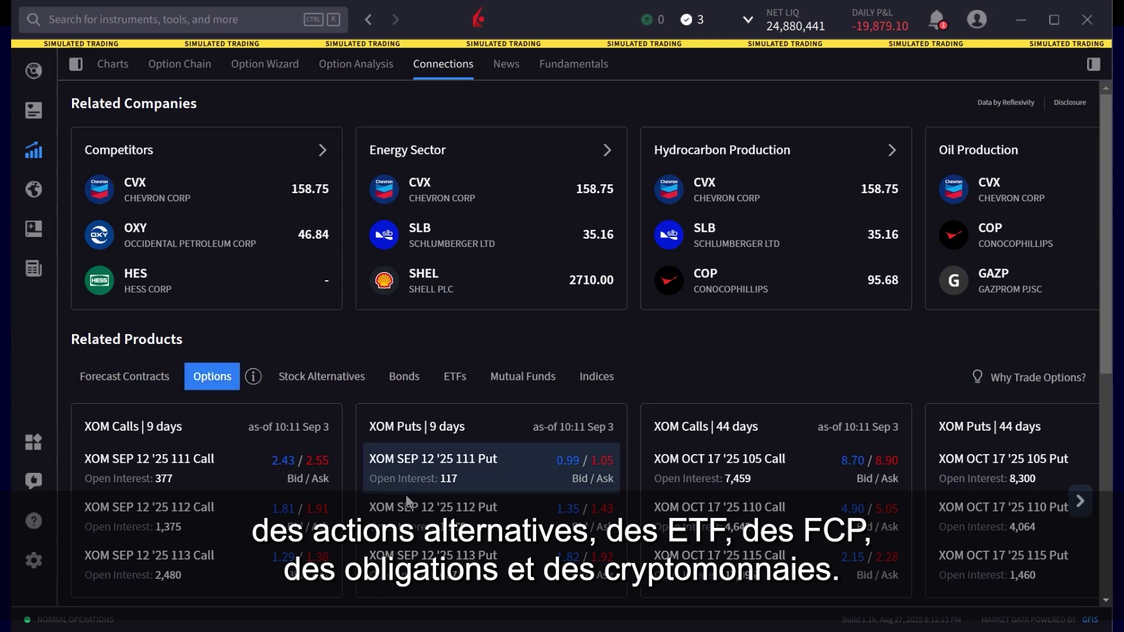
left_click(431, 517)
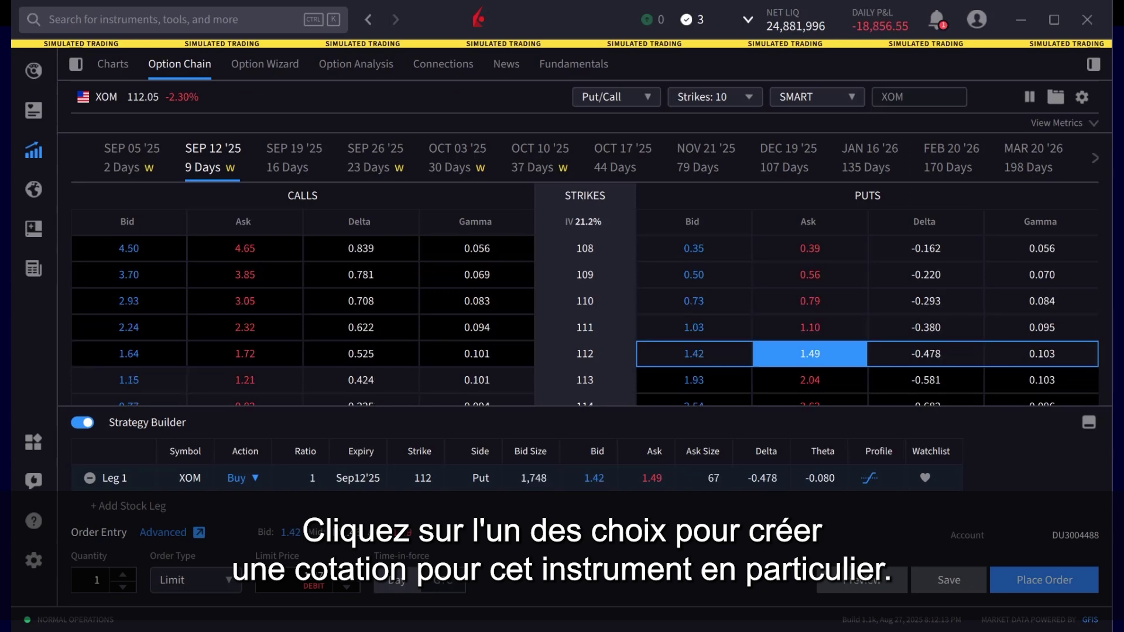
left_click(456, 64)
Step: Open the Oil Production investment theme, read the expanded evidence for ConocoPhillips, and return to the Connections overview
left_click_drag(1104, 261, 1105, 368)
scroll(1104, 369, "down", 4)
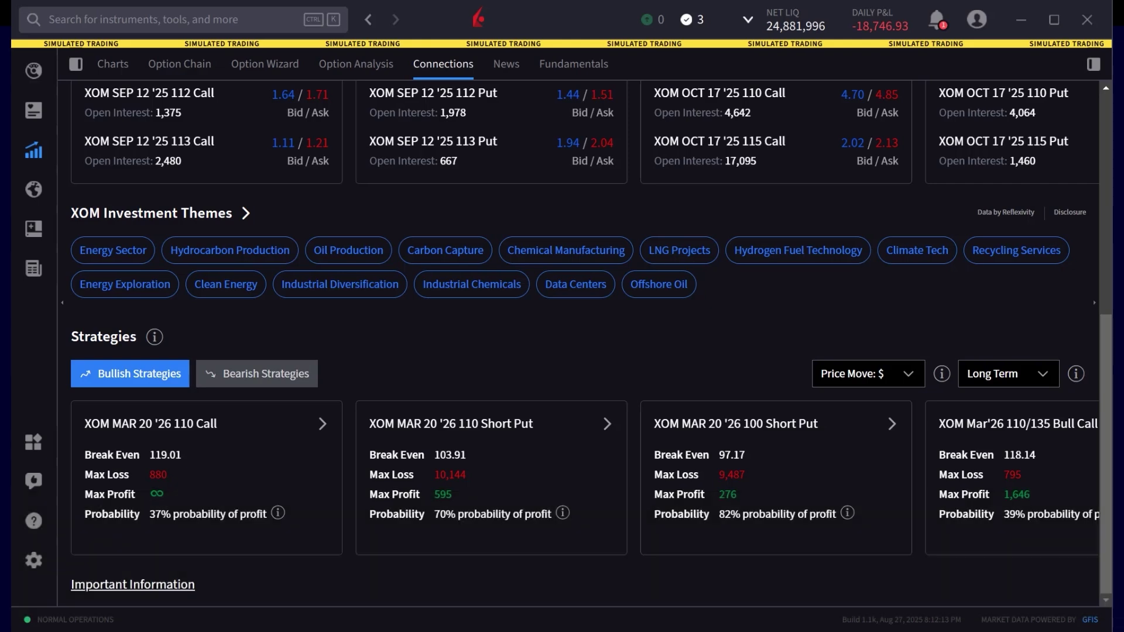
left_click(348, 250)
scroll(1076, 402, "down", 1)
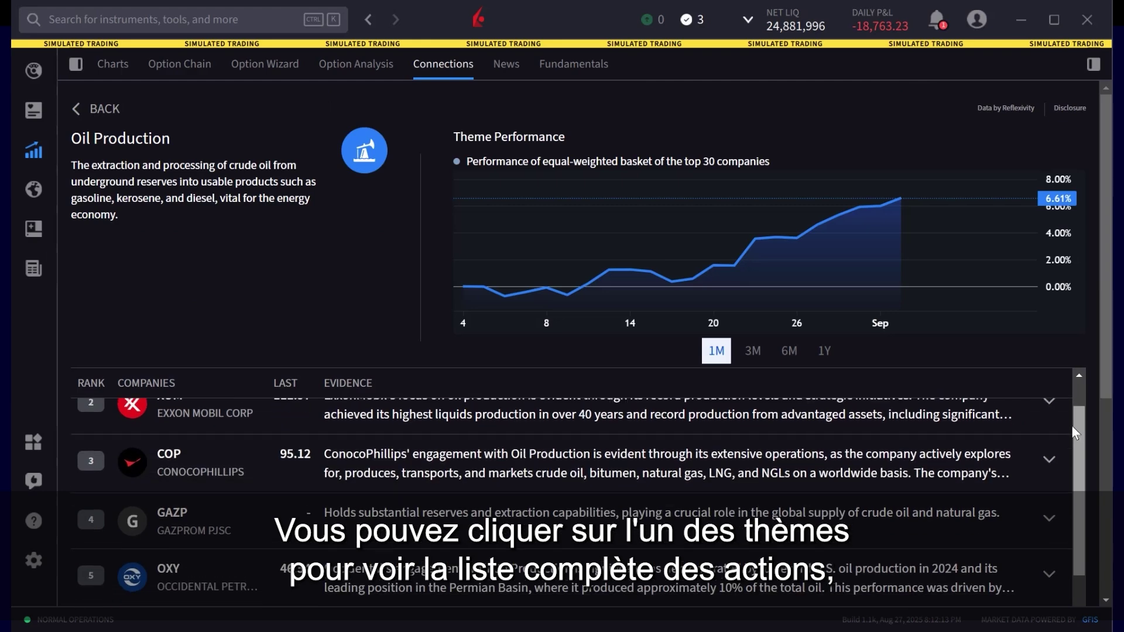
left_click(1071, 430)
scroll(1075, 440, "down", 2)
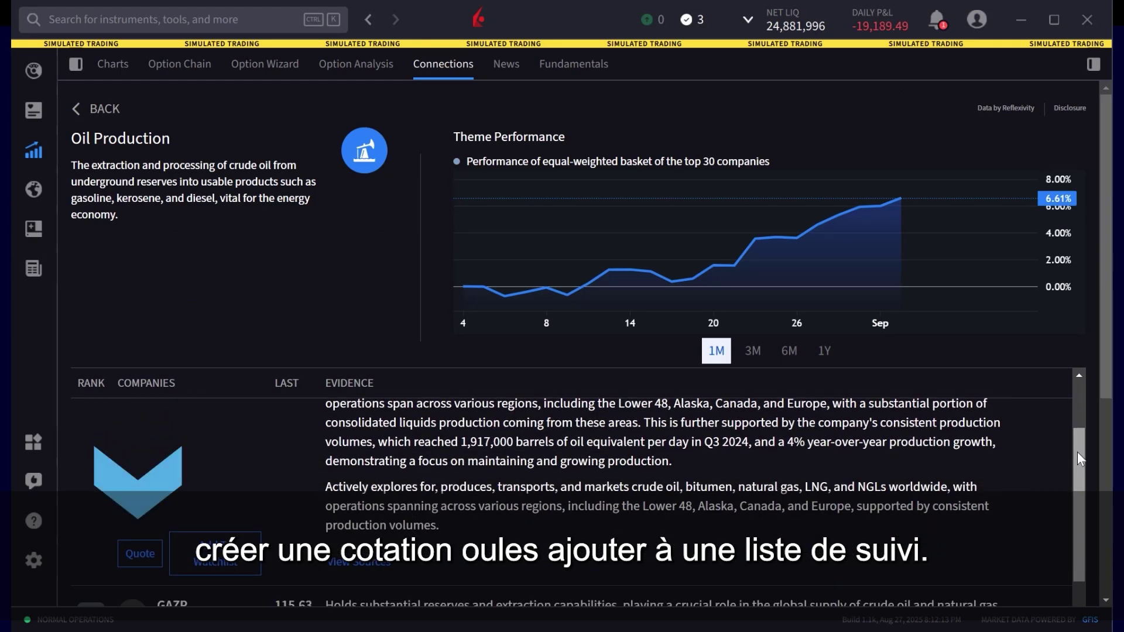
left_click(109, 111)
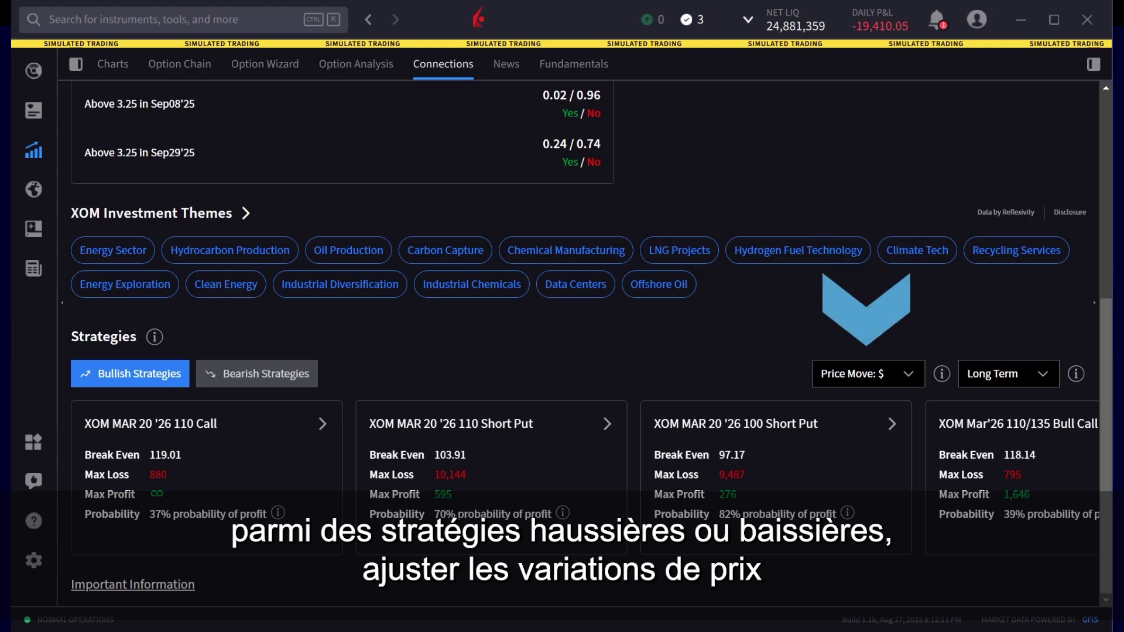
Step: Set the strategies' price move to $$ and their time horizon to Medium Term
left_click(911, 375)
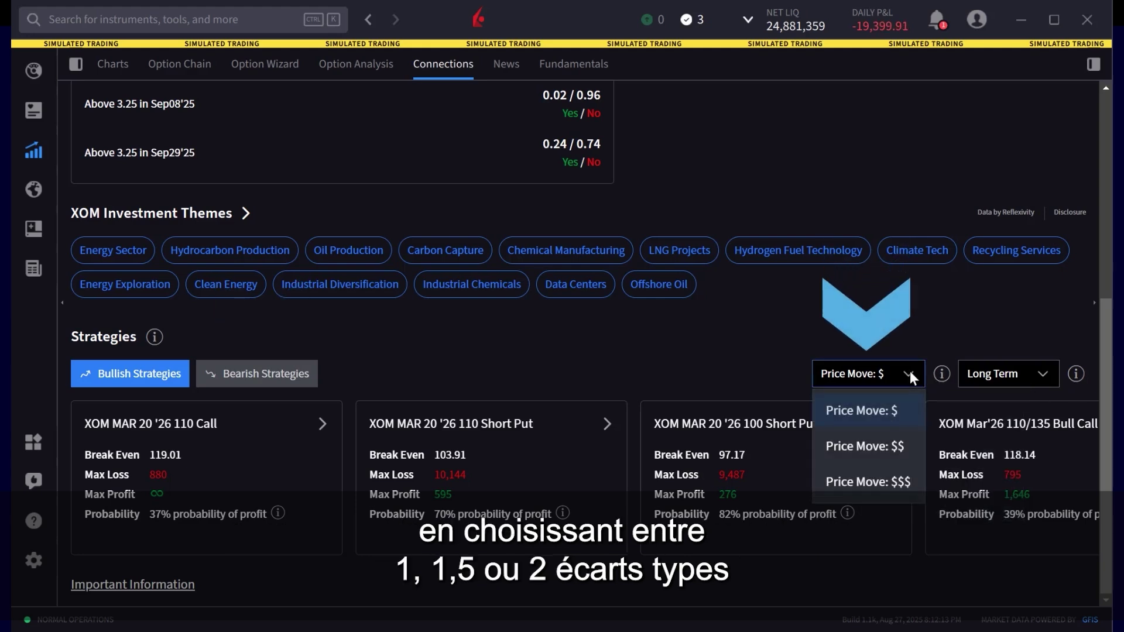
left_click(894, 447)
left_click(1041, 419)
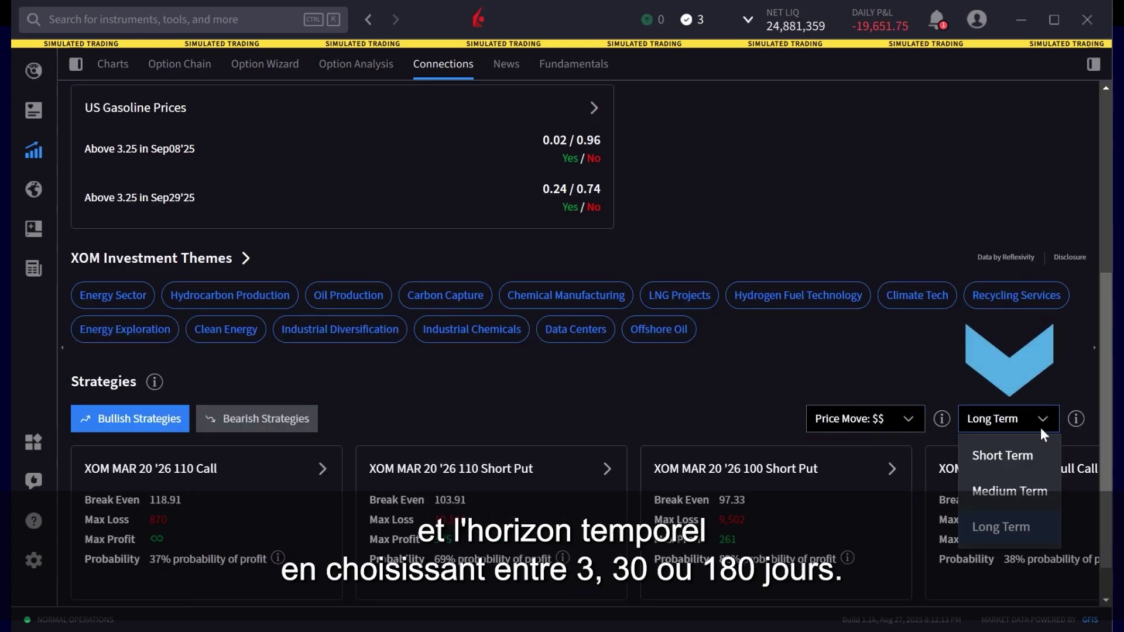
left_click(1031, 489)
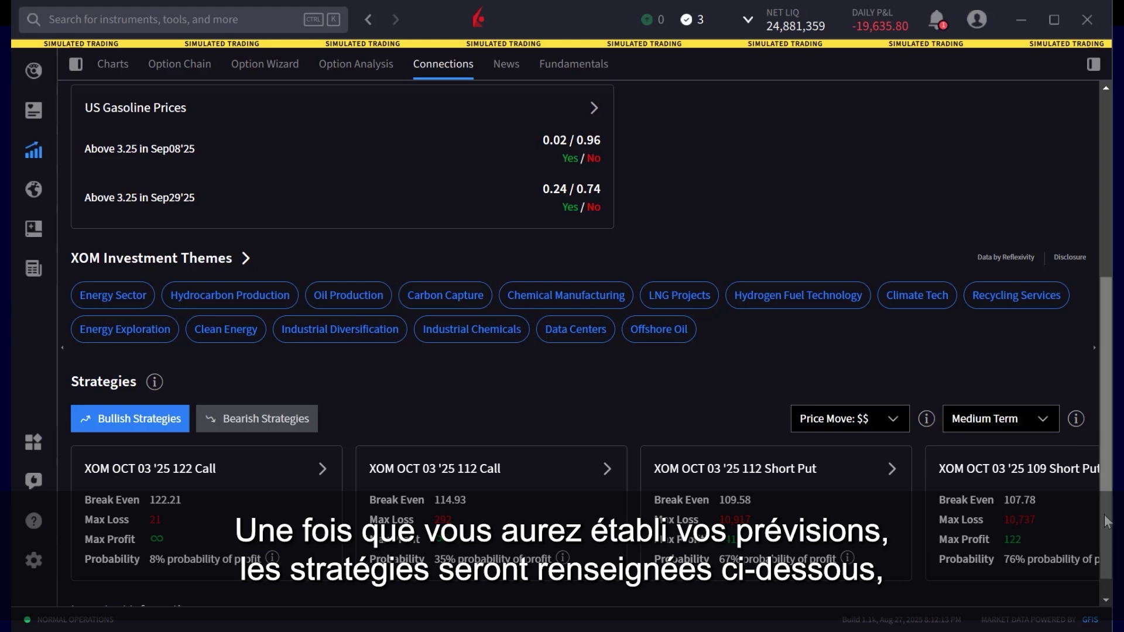
Step: View the explanation of how the probability of profit is calculated for the XOM OCT 03 '25 112 Short Put, and close it
scroll(585, 344, "down", 1)
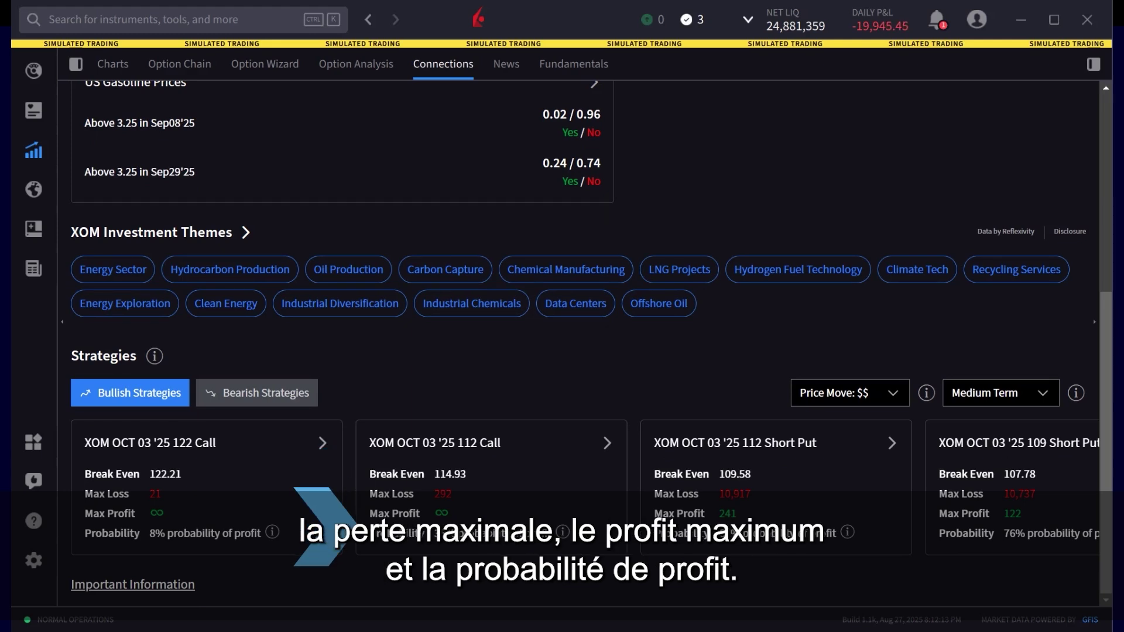
left_click(847, 531)
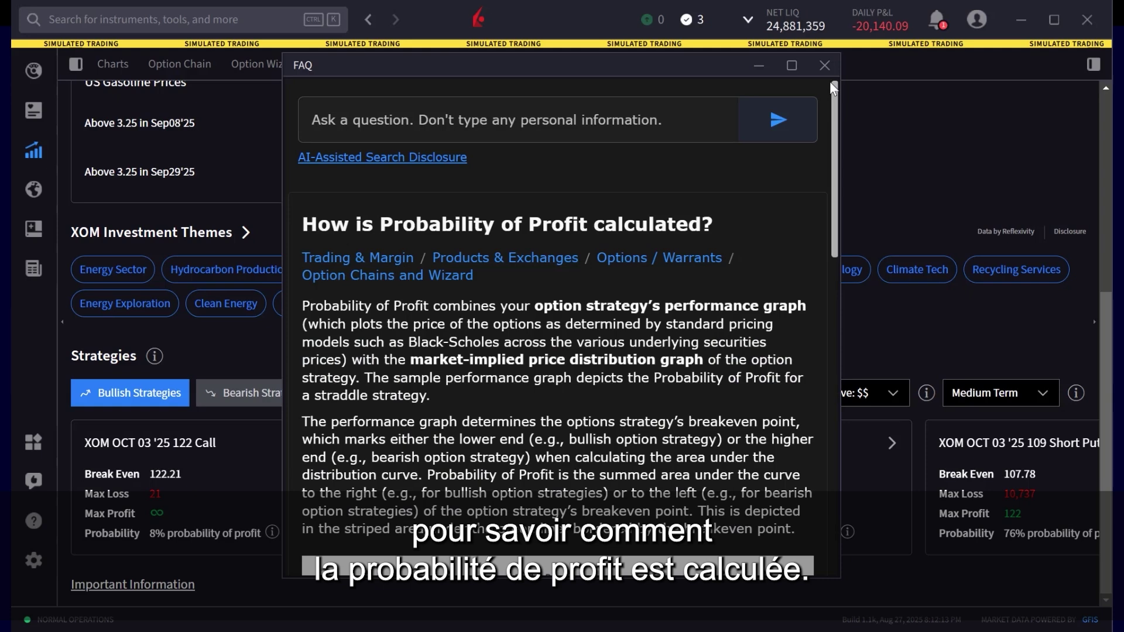
left_click(824, 65)
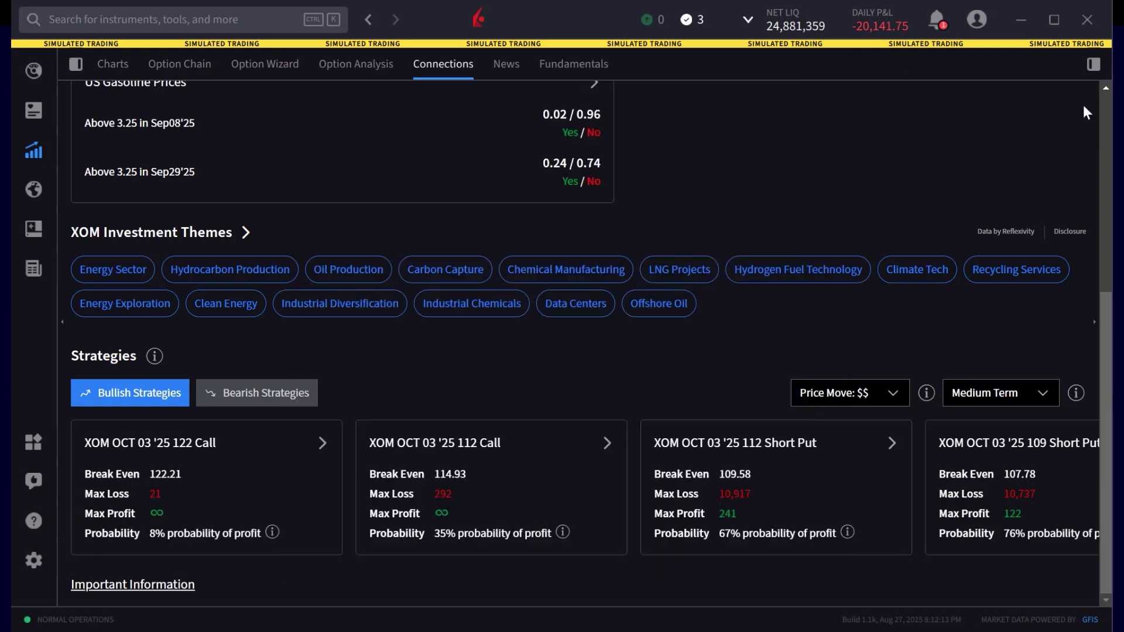
Step: Open the XOM Oct03 109/113 Bull Call strategy and place a GTC limit order to buy 3 at 2.46
left_click(1080, 488)
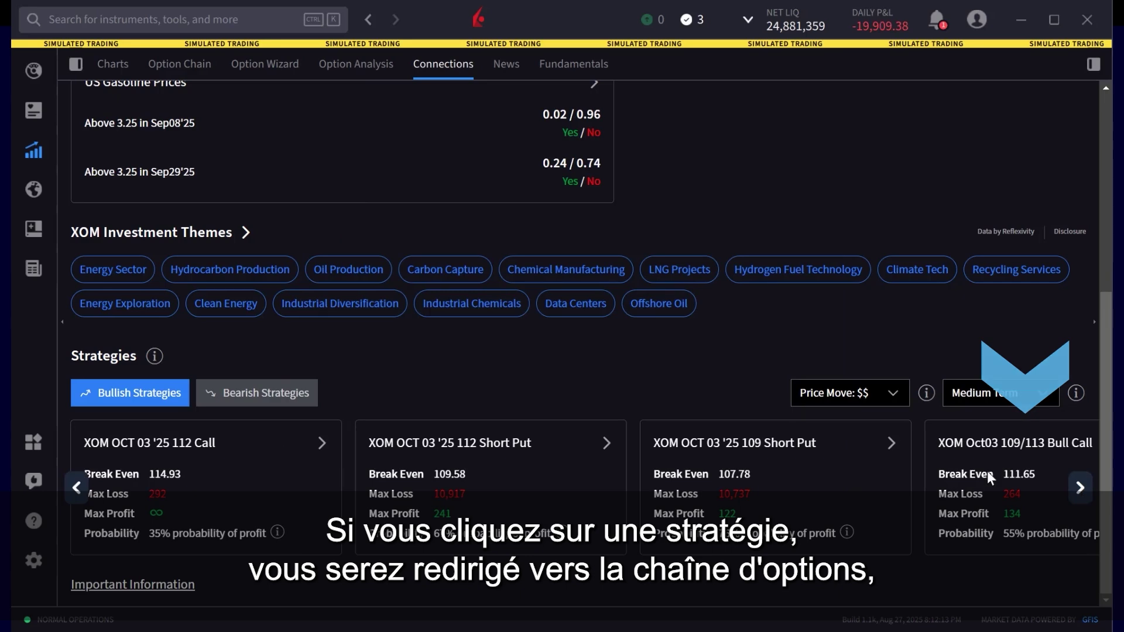
left_click(1006, 442)
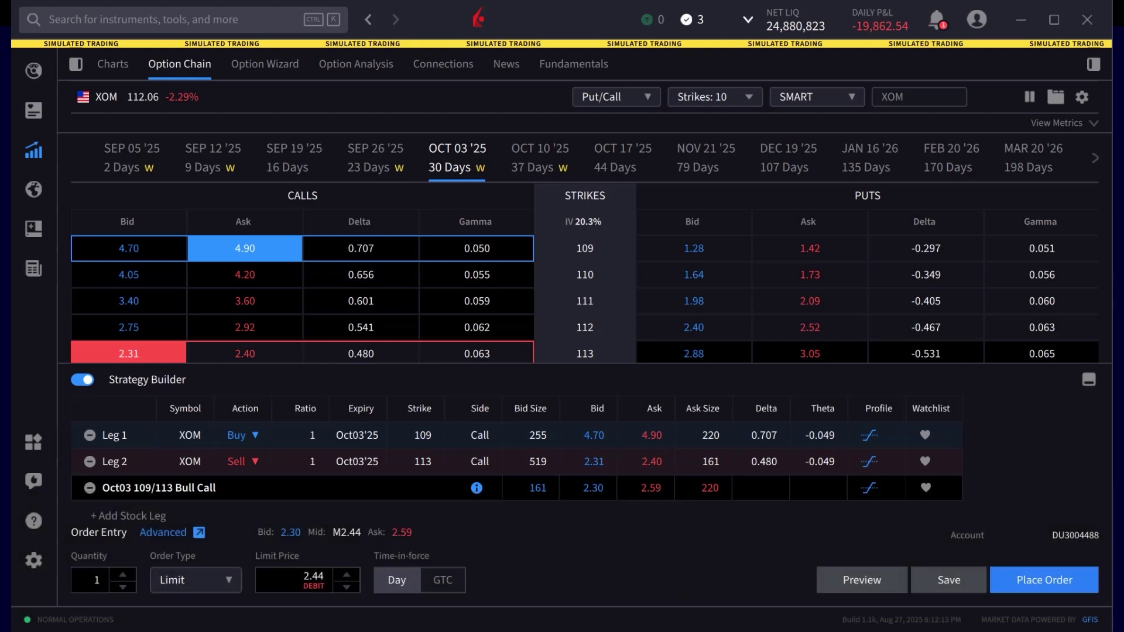
left_click(123, 573)
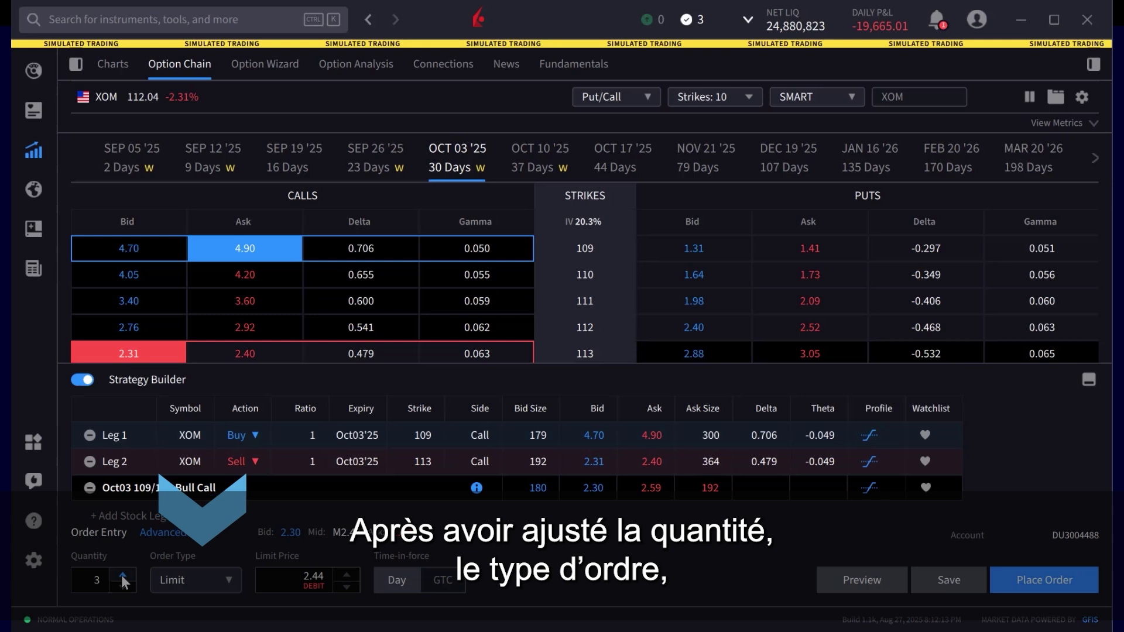
left_click(346, 575)
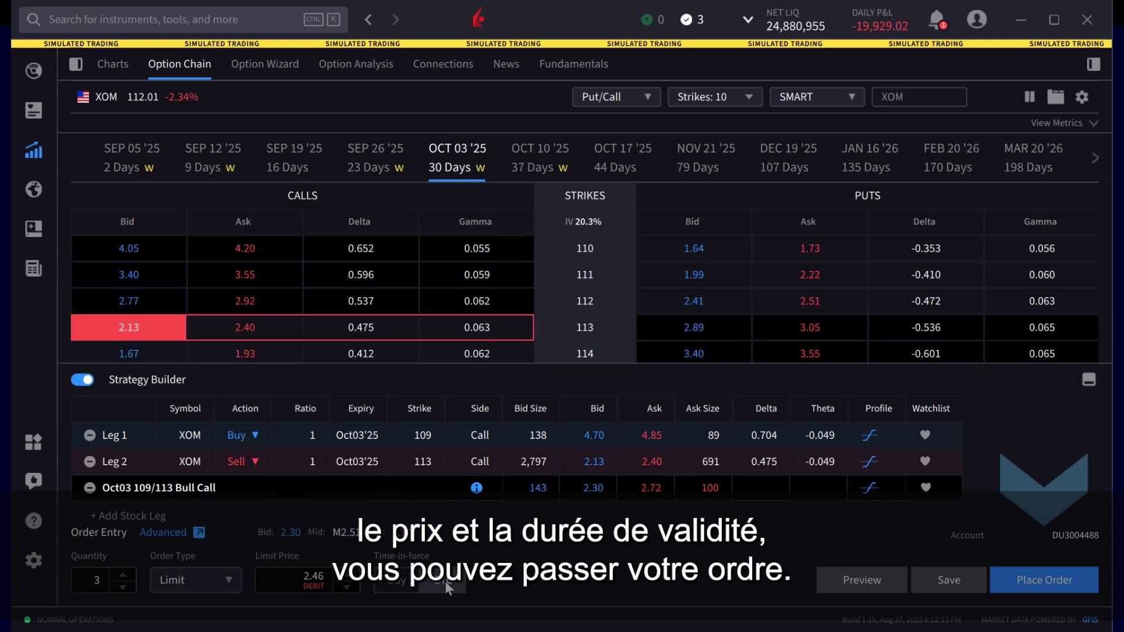
left_click(1045, 582)
left_click(847, 546)
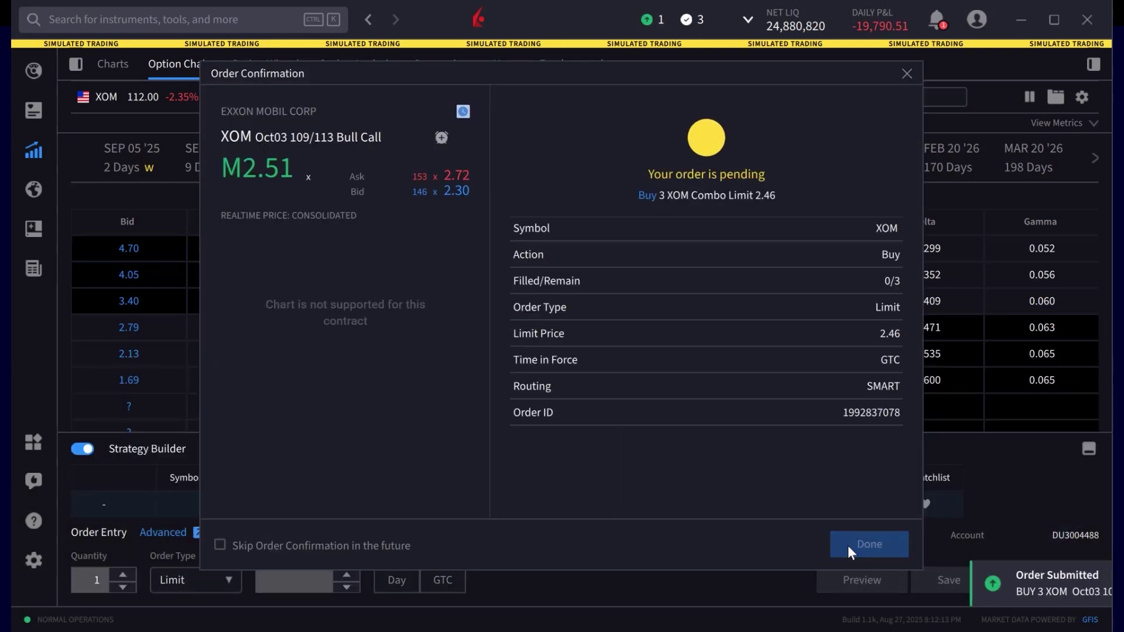
Step: Return to Connections, search for Z and open the Connections page for Zillow
left_click(444, 61)
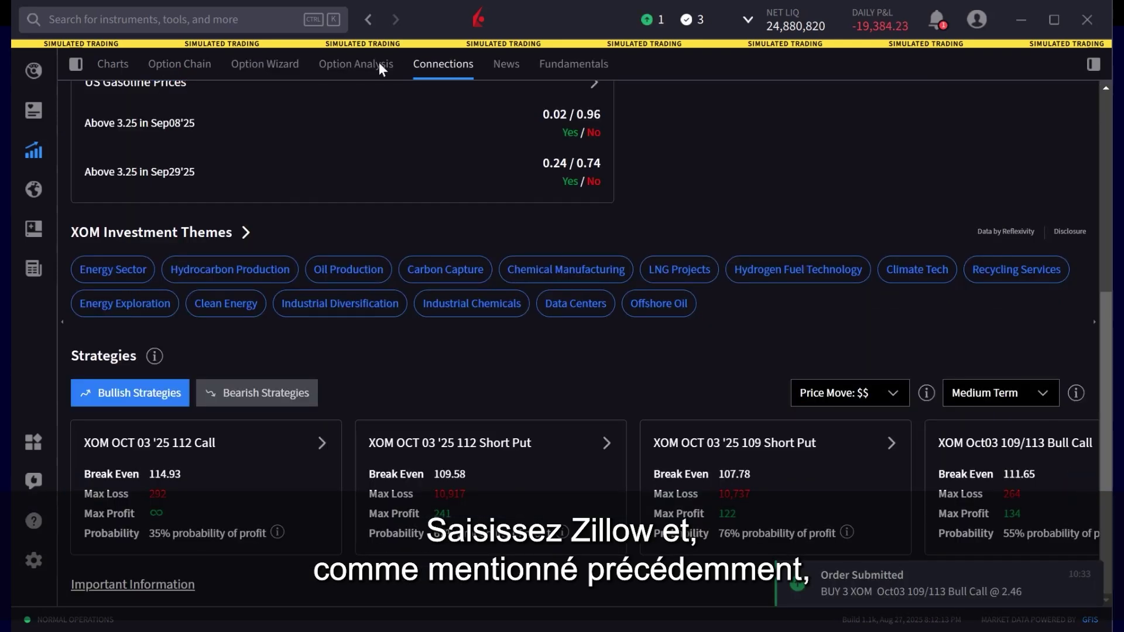
left_click(156, 21)
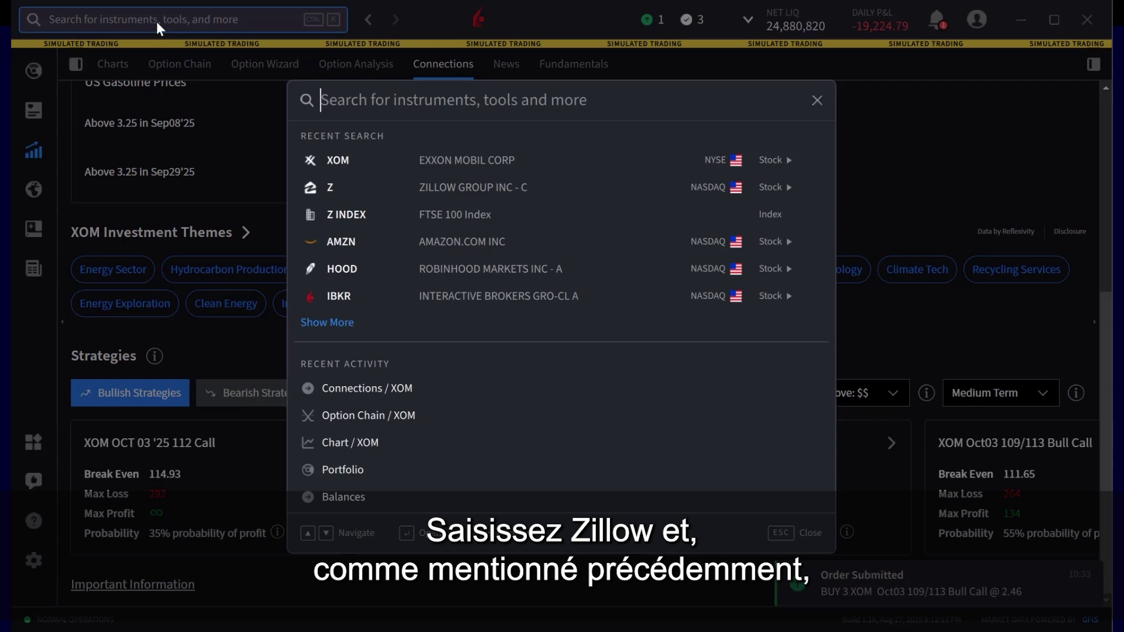
type("Z")
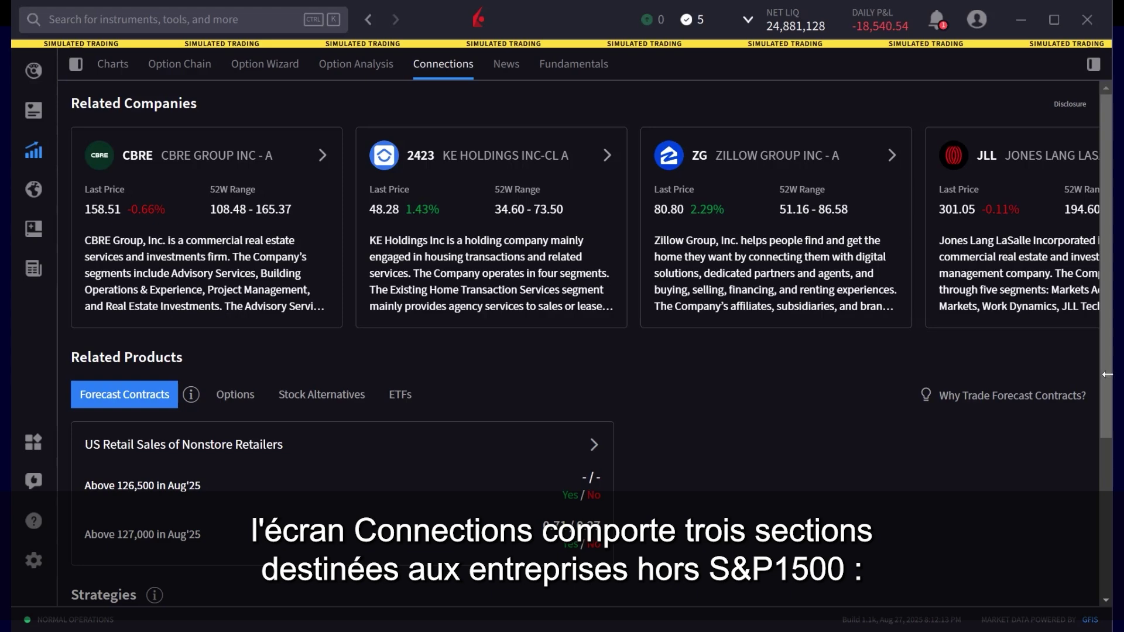
Step: Review the related companies, related products and strategies sections on Zillow's Connections page
left_click_drag(1102, 377, 1101, 563)
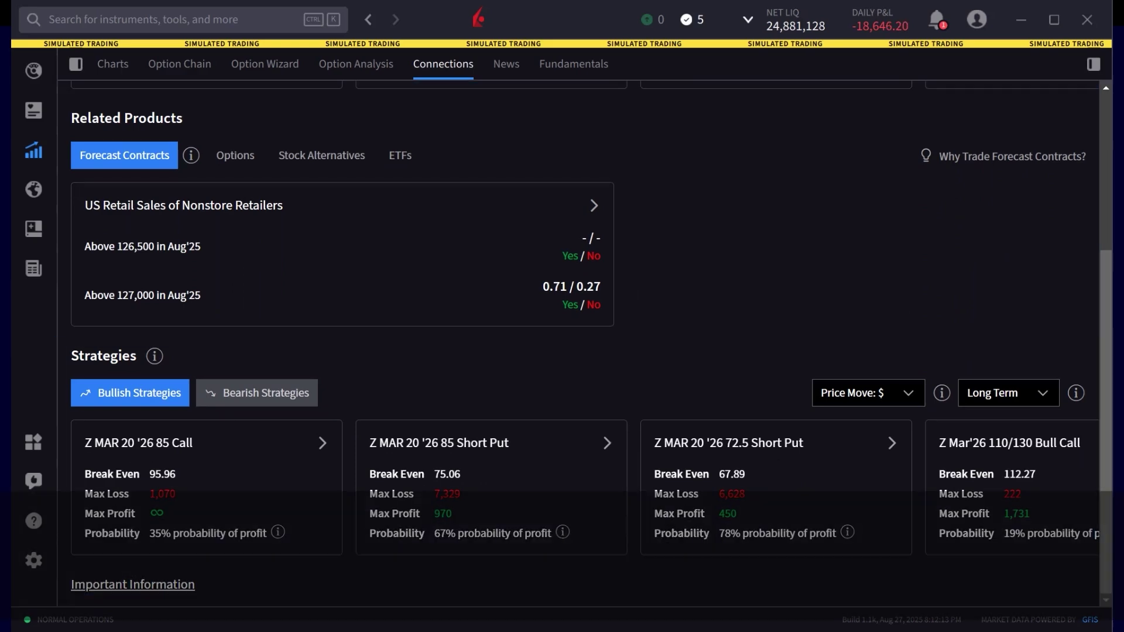
scroll(1106, 461, "up", 1)
scroll(1106, 460, "up", 3)
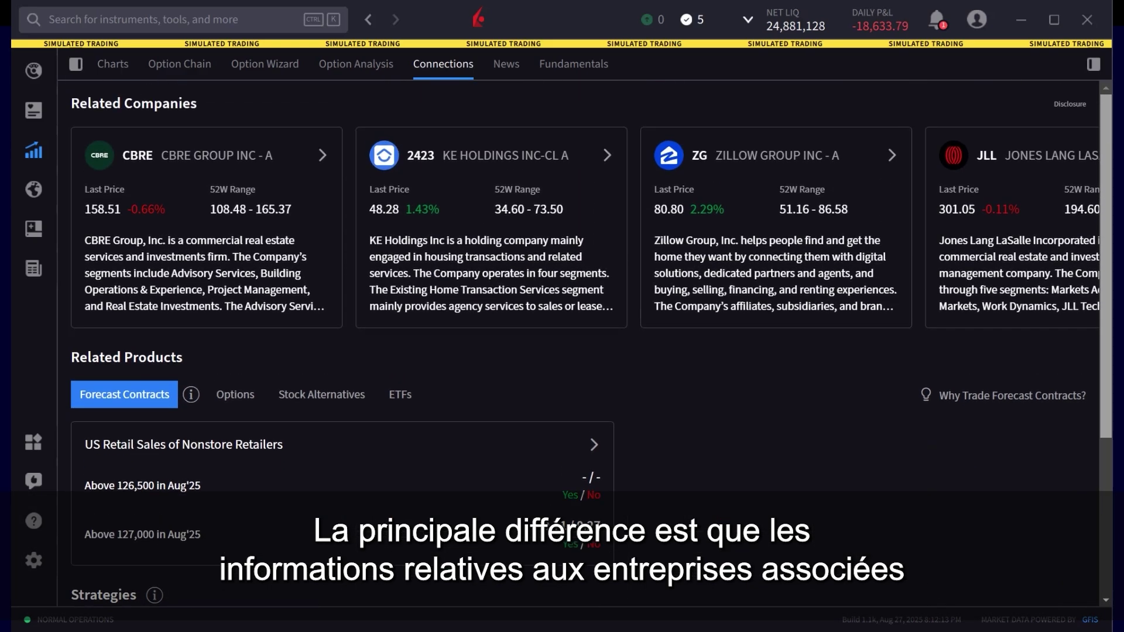